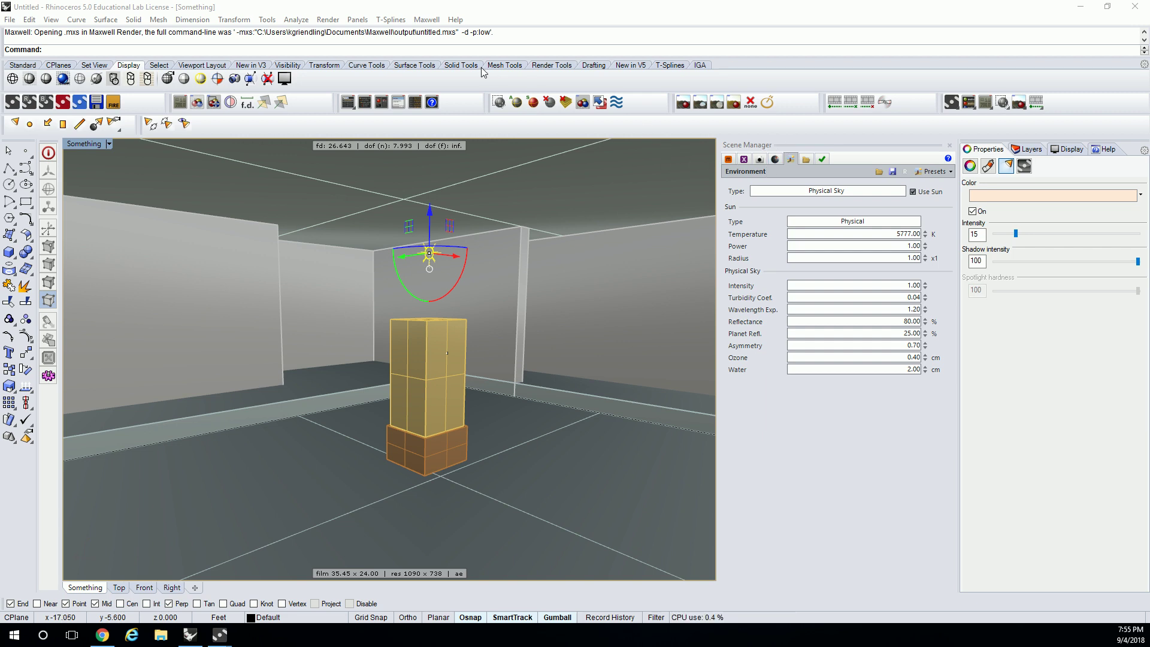
# Set the time limit to 30 and the sampling level (SL) to 15 in the scene's output engine settings
pyautogui.click(806, 159)
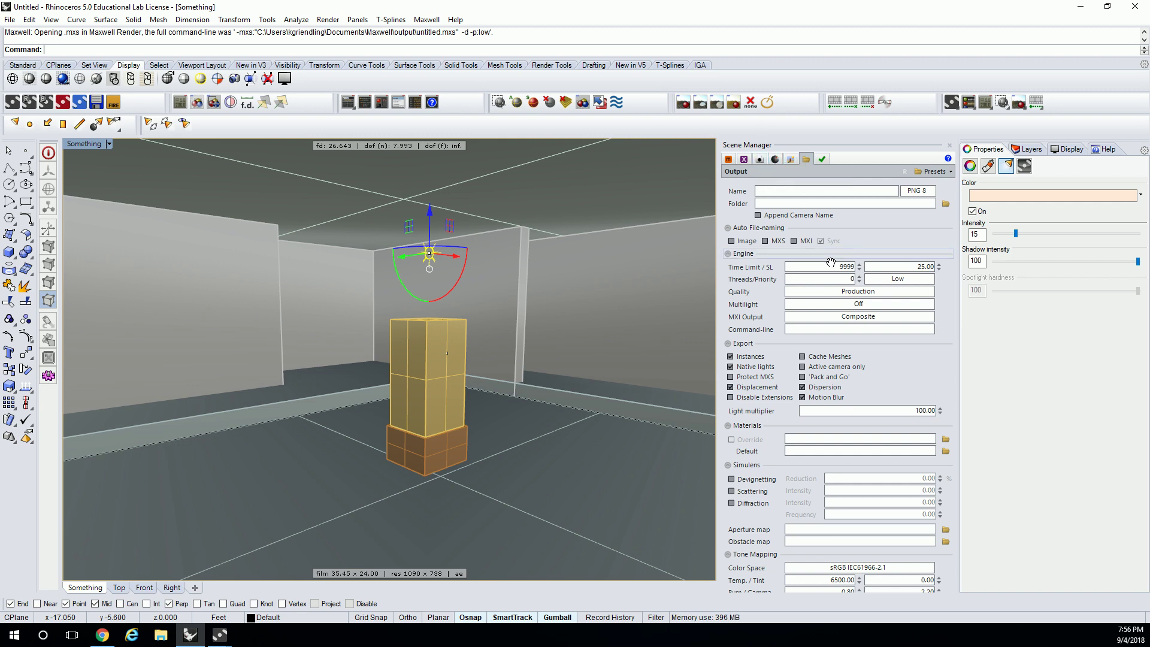
pyautogui.scroll(-2, 867, 248)
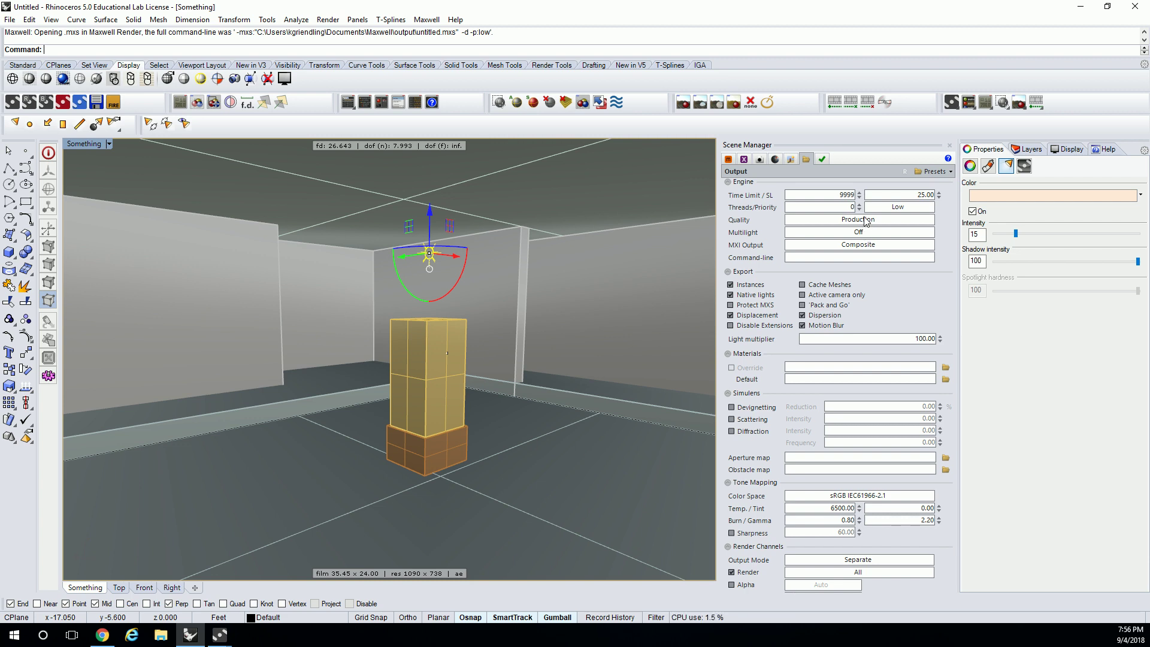
pyautogui.scroll(2, 864, 222)
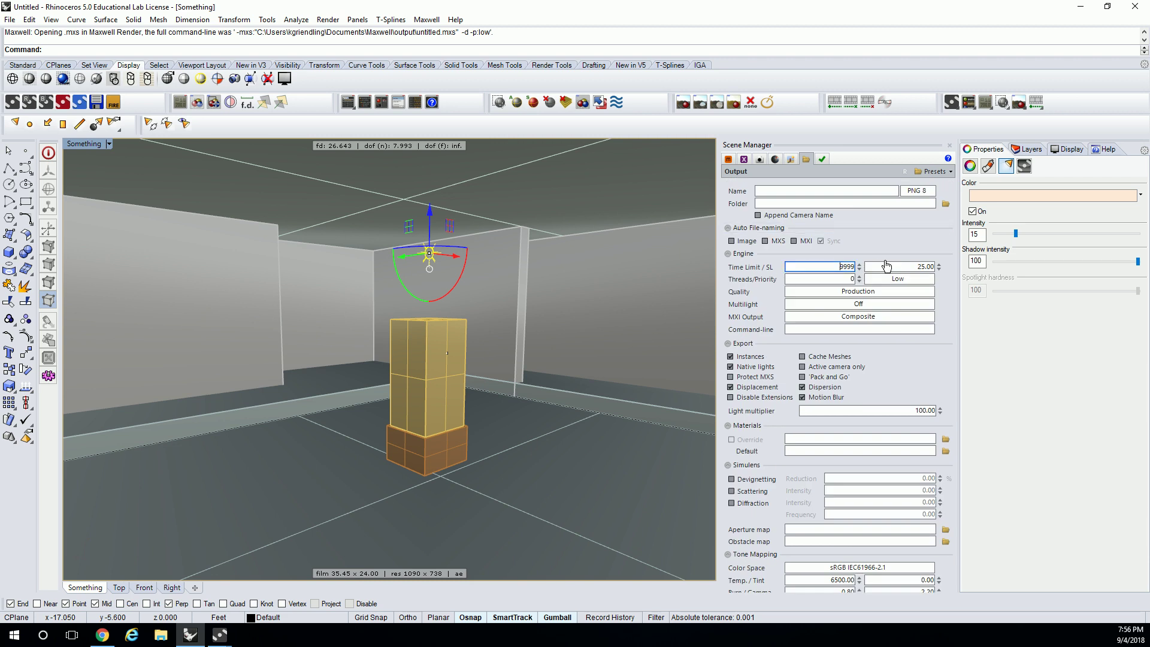
pyautogui.click(906, 264)
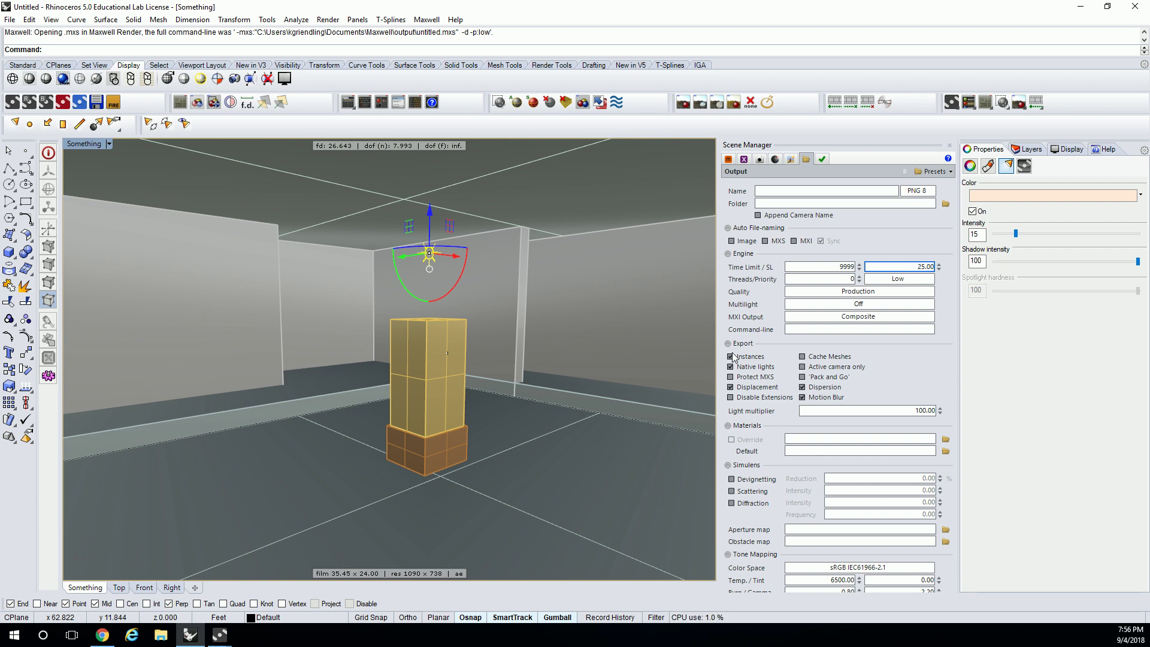
pyautogui.doubleClick(836, 266)
pyautogui.write('30')
pyautogui.click(919, 267)
pyautogui.doubleClick(918, 267)
pyautogui.write('15')
# Keep the render quality at Production and set Multilight to Intensity
pyautogui.click(843, 291)
pyautogui.click(845, 292)
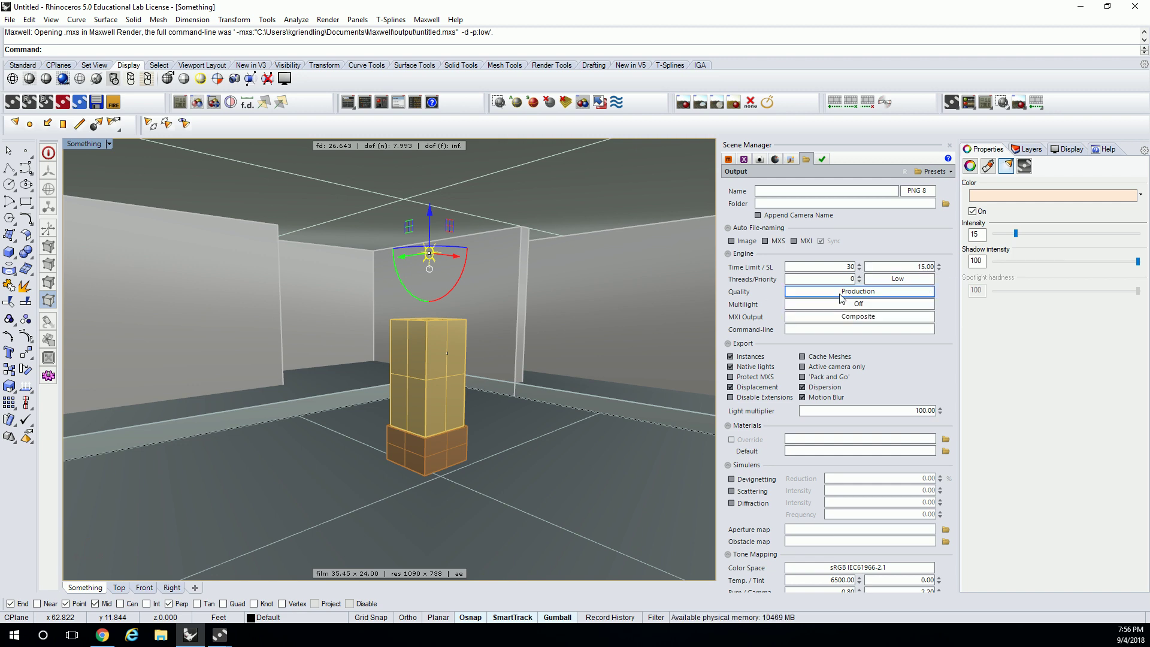
pyautogui.click(845, 294)
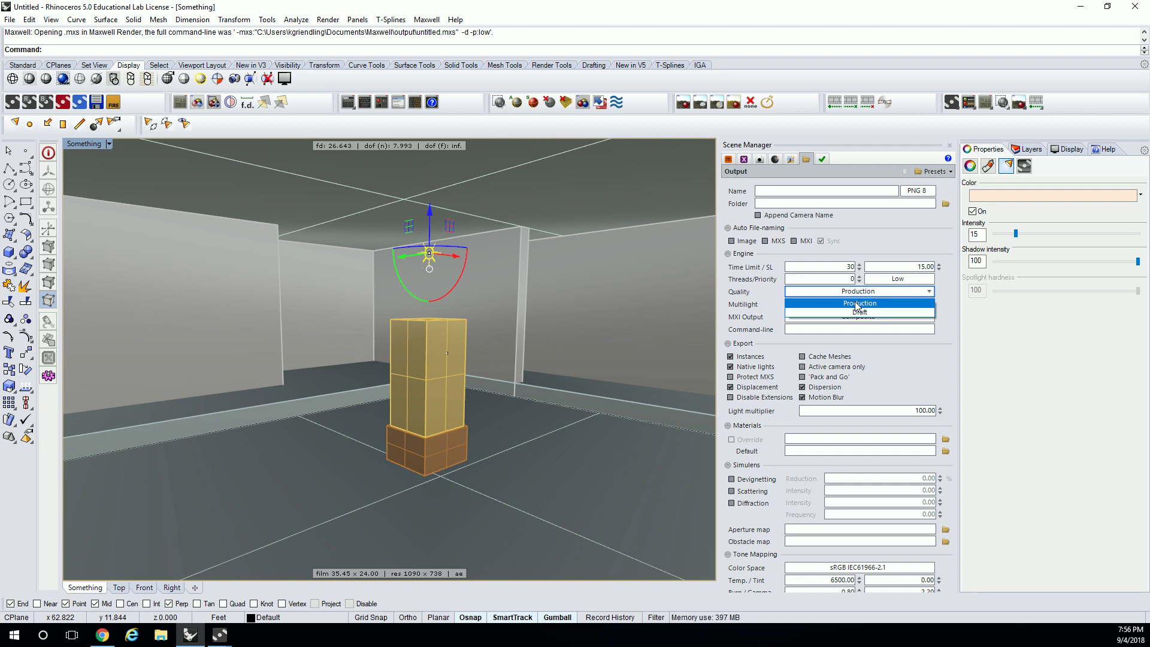
pyautogui.click(858, 304)
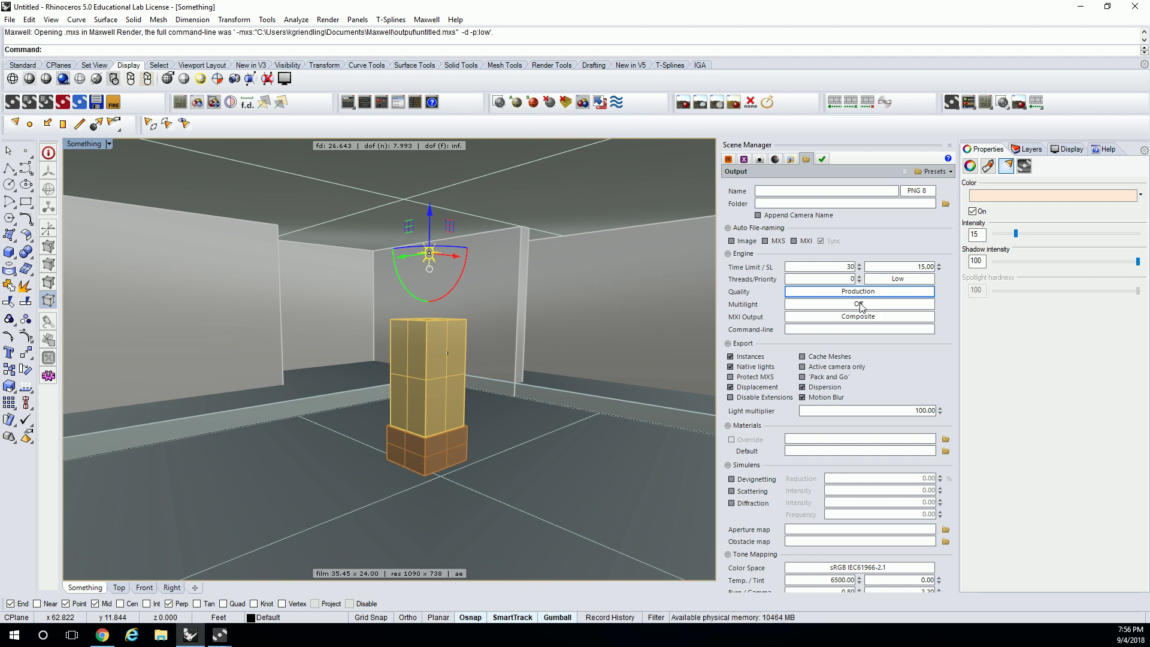
pyautogui.click(860, 305)
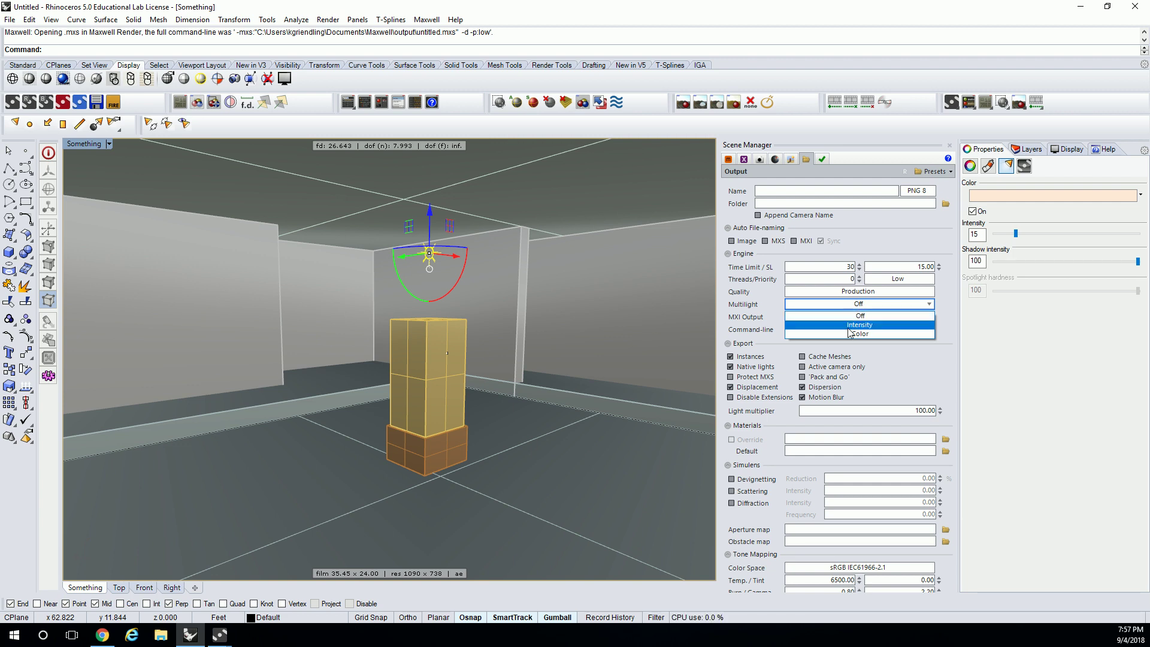
pyautogui.click(865, 325)
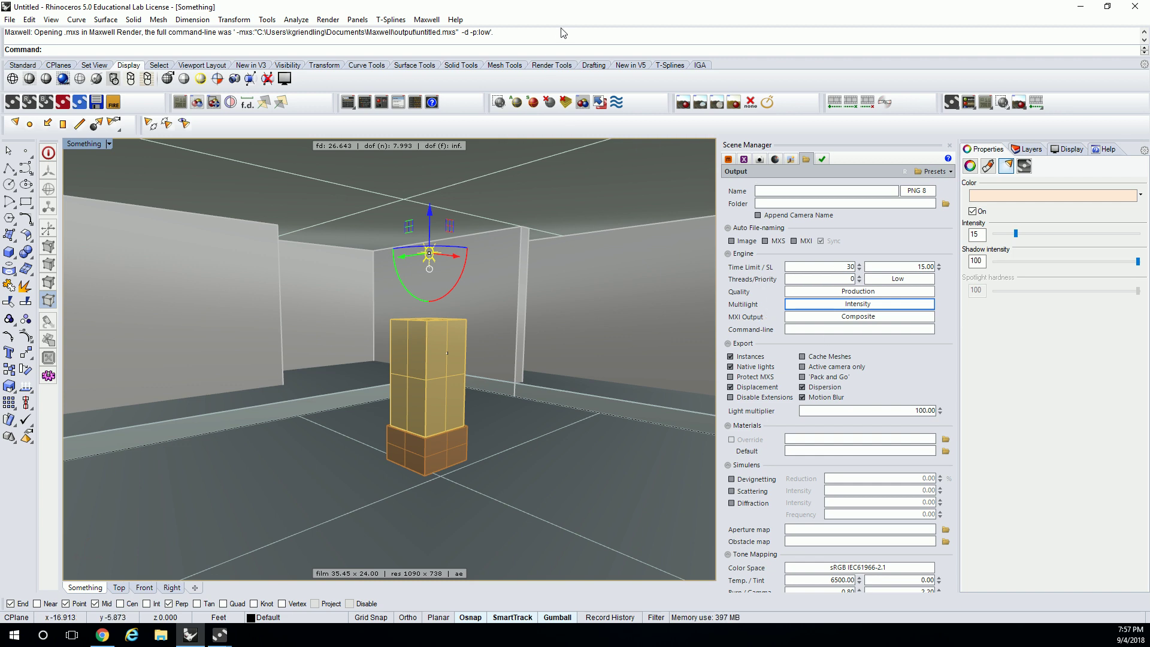
# Render the active viewport in Maxwell Render, stopping the render that is already running
pyautogui.click(329, 19)
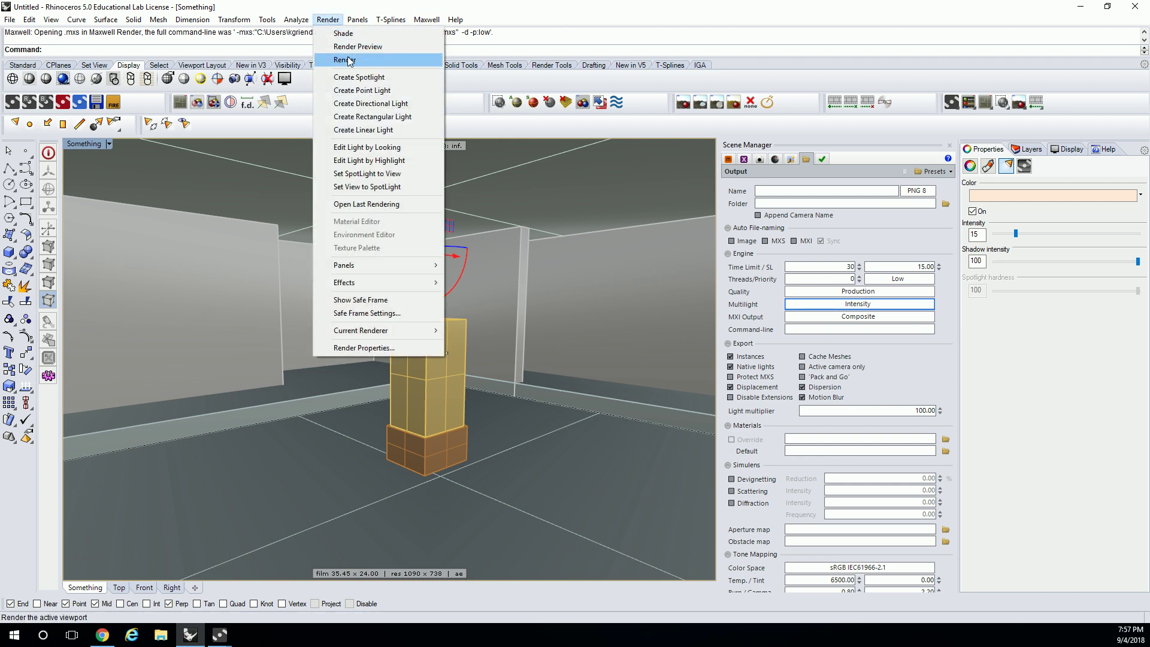
pyautogui.click(347, 59)
pyautogui.click(555, 367)
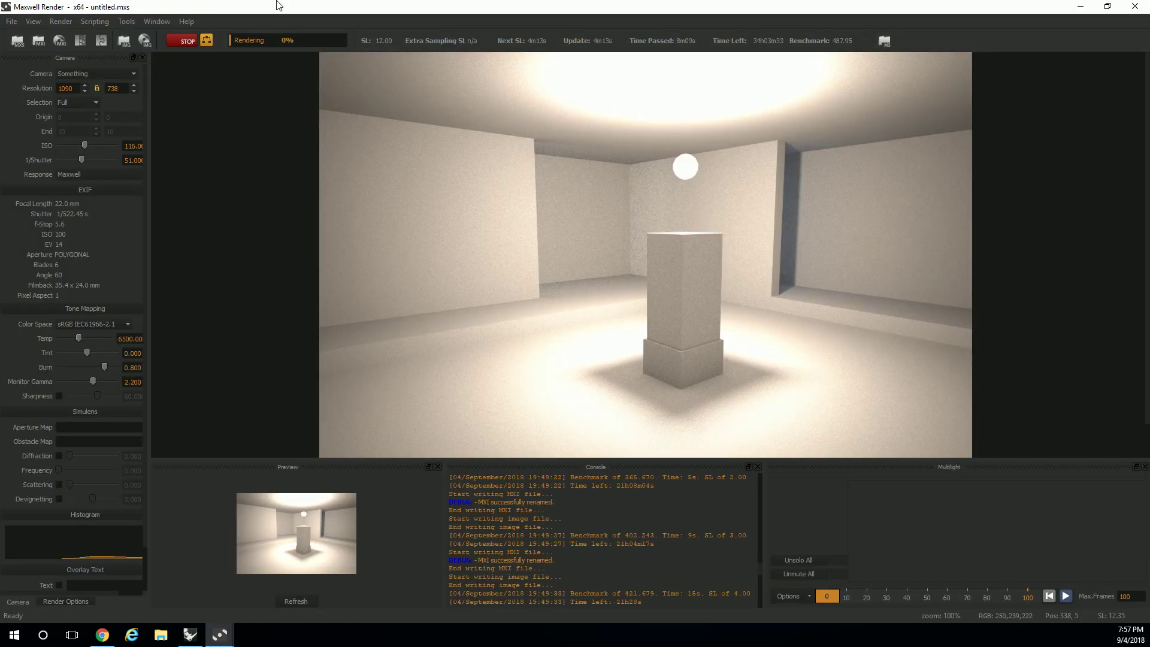
pyautogui.click(189, 42)
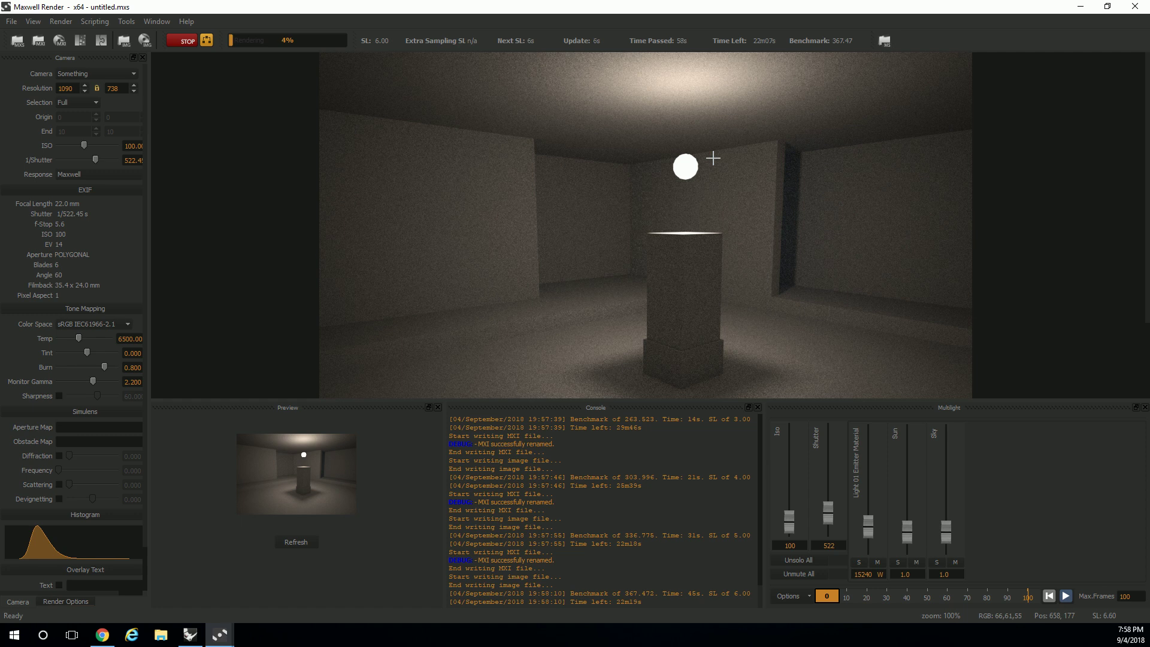
# Try the Light 01 emitter at about 2235 W and at about 67039 W in Multilight
pyautogui.moveTo(868, 530)
pyautogui.mouseDown()
pyautogui.moveTo(861, 473)
pyautogui.moveTo(861, 543)
pyautogui.mouseUp()
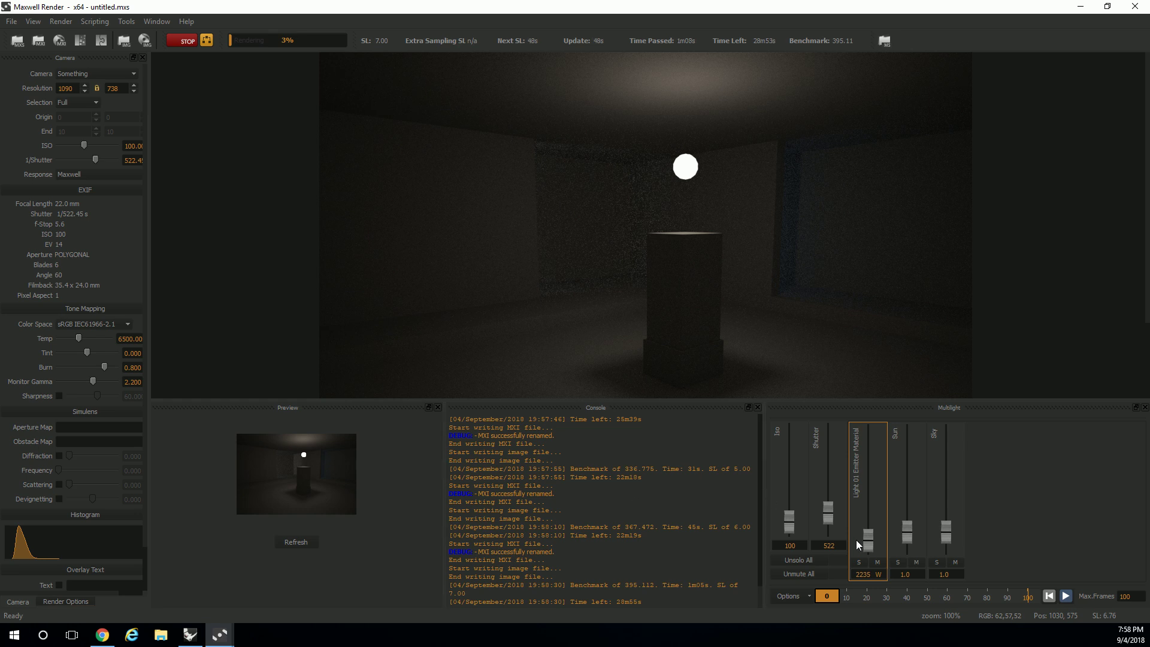
pyautogui.moveTo(869, 541); pyautogui.dragTo(863, 472)
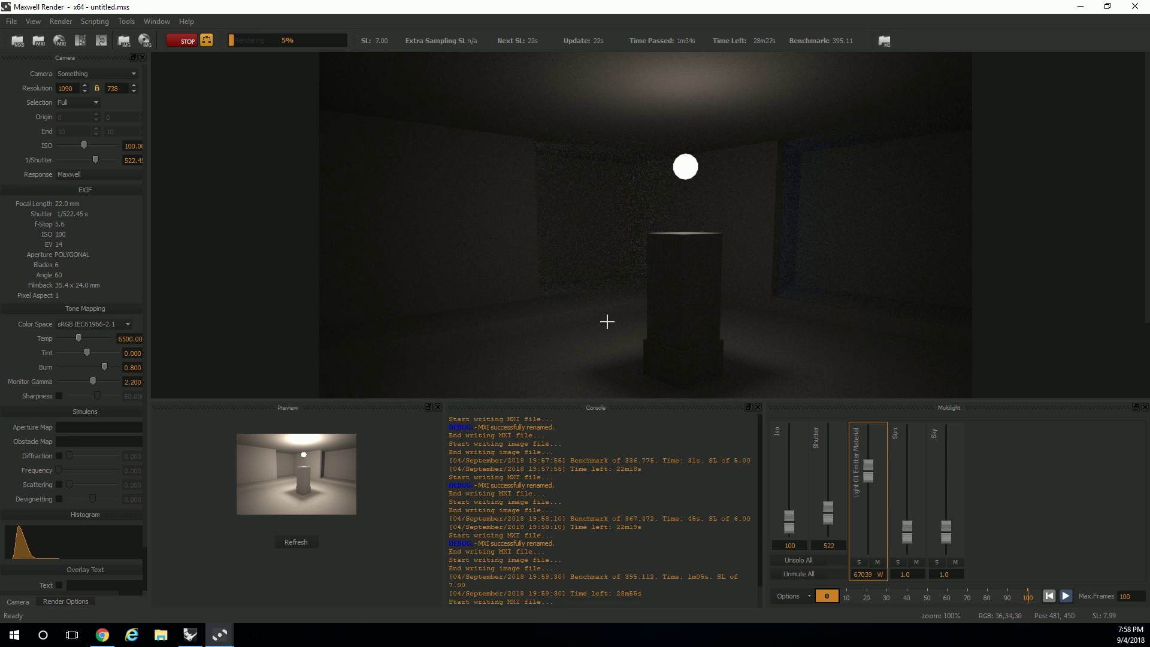
# Raise the Sun and Sky intensities to 10.0 each in Multilight
pyautogui.moveTo(907, 529); pyautogui.dragTo(907, 526)
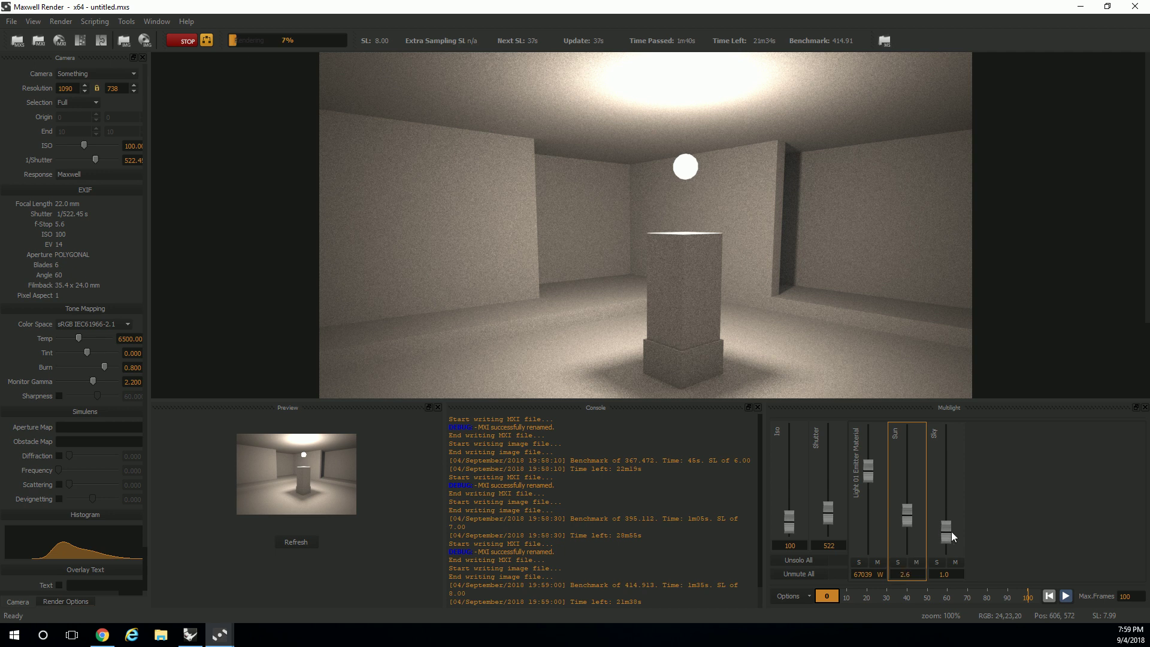
pyautogui.moveTo(950, 532); pyautogui.dragTo(934, 435)
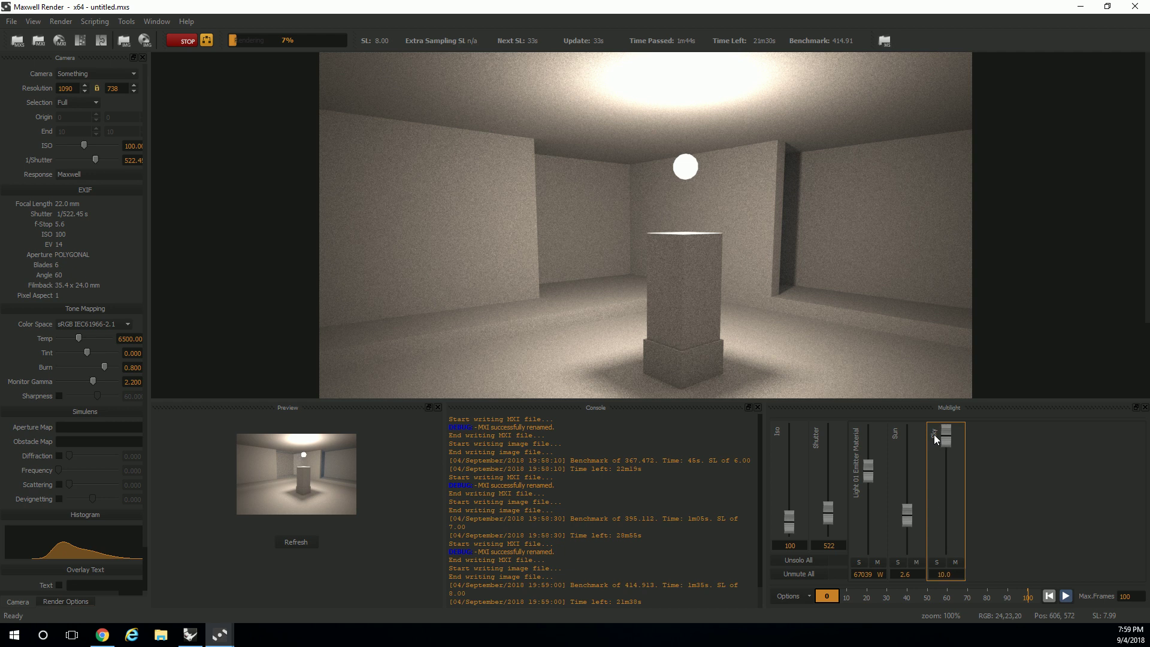
pyautogui.moveTo(905, 512); pyautogui.dragTo(901, 431)
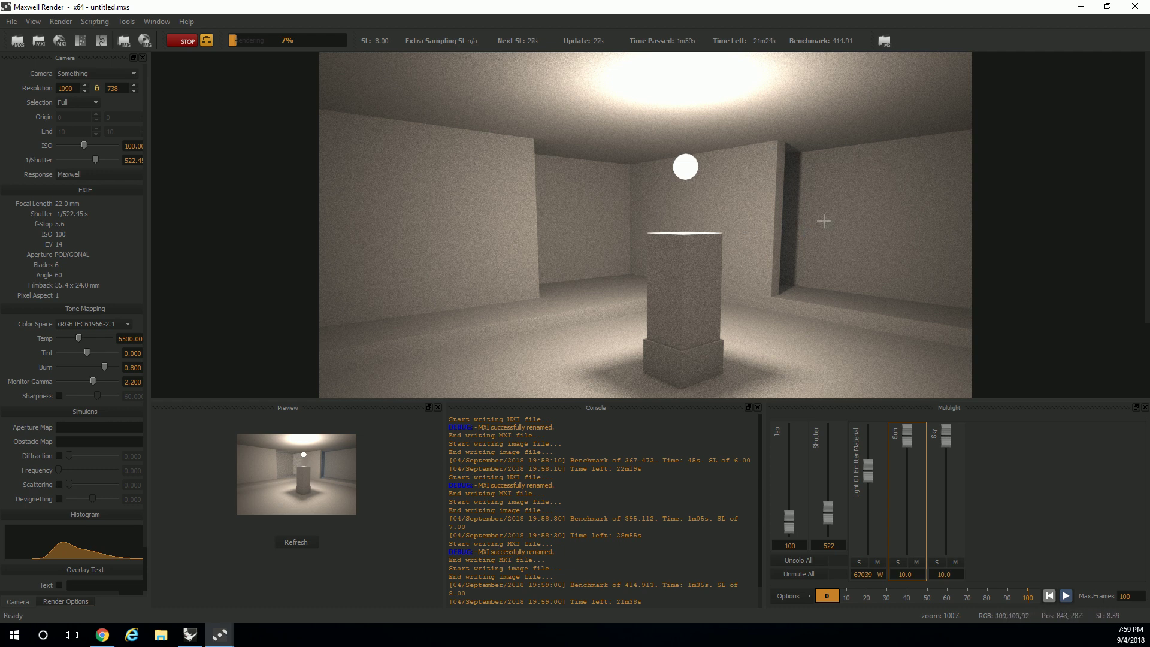
# Balance the exposure by lowering the Light 01 emitter to about 1117 W and setting ISO to 473 and 1/Shutter to 126
pyautogui.moveTo(858, 468); pyautogui.dragTo(872, 523)
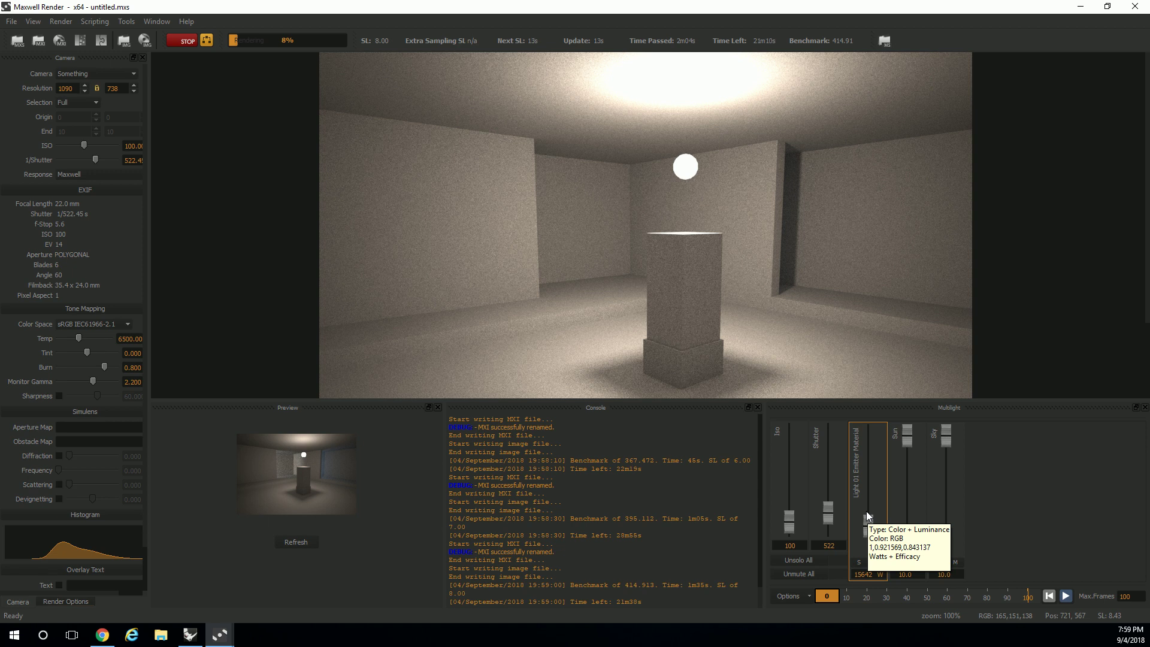
pyautogui.moveTo(868, 512); pyautogui.dragTo(870, 537)
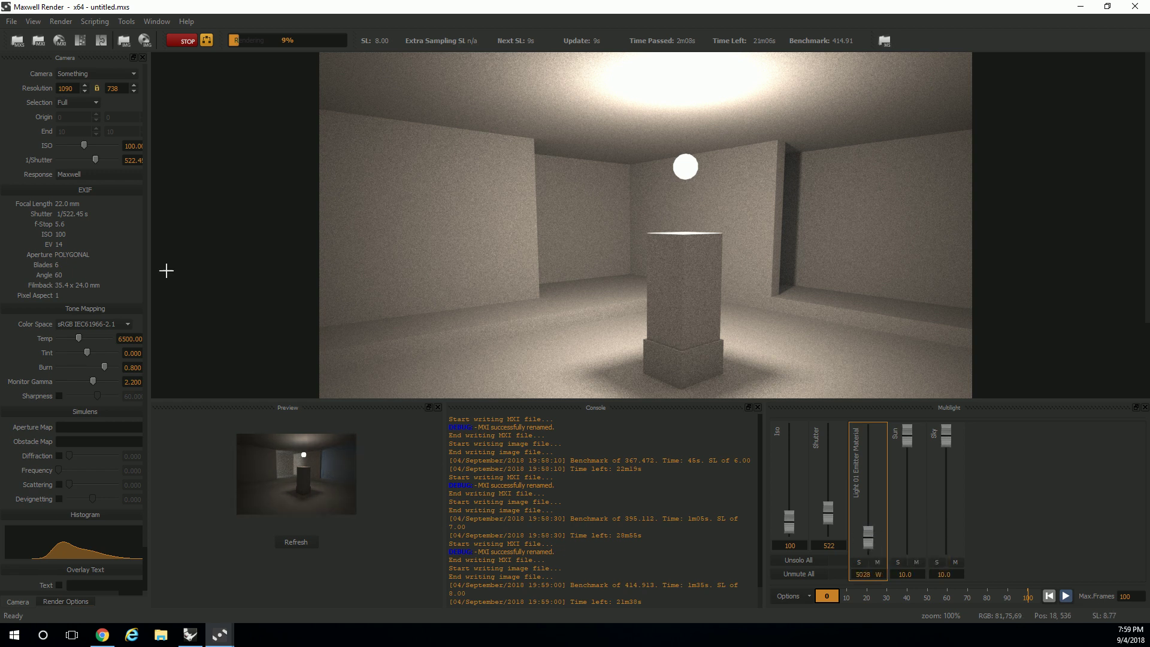
pyautogui.moveTo(85, 147); pyautogui.dragTo(91, 146)
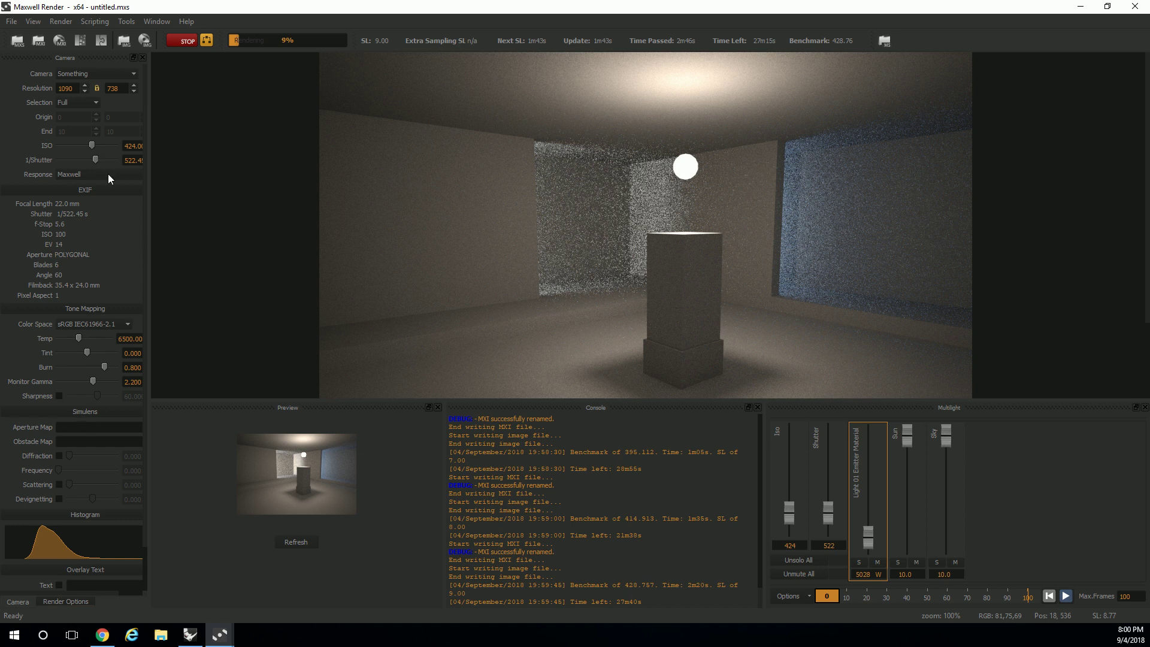
pyautogui.moveTo(95, 159); pyautogui.dragTo(88, 145)
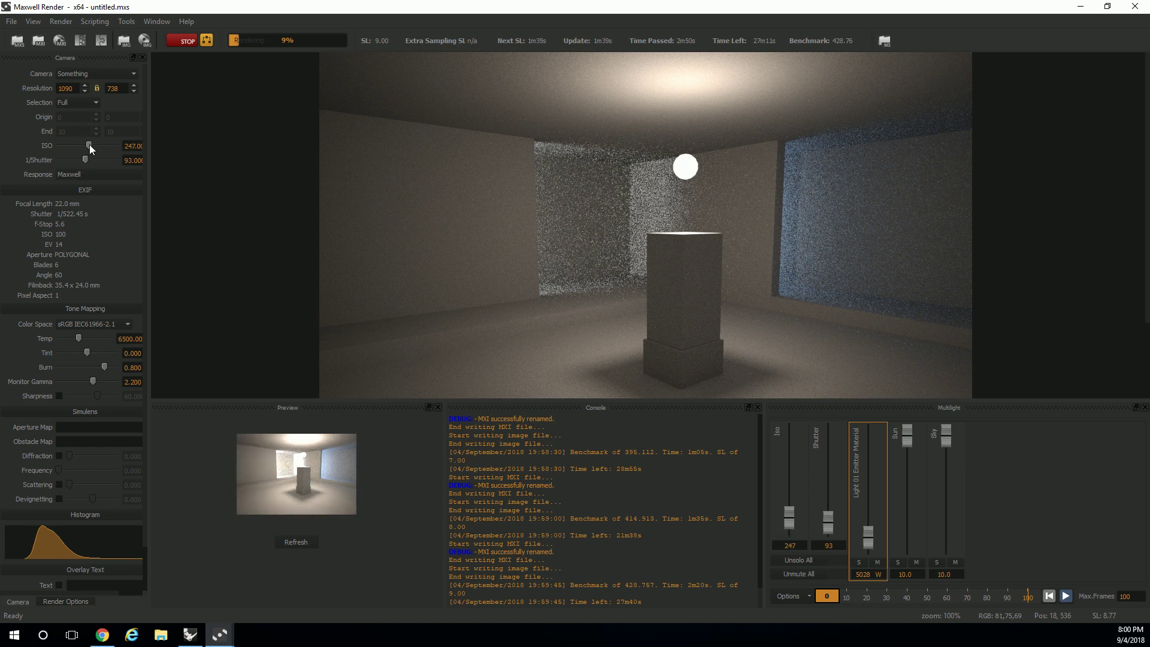
pyautogui.moveTo(868, 538); pyautogui.dragTo(867, 547)
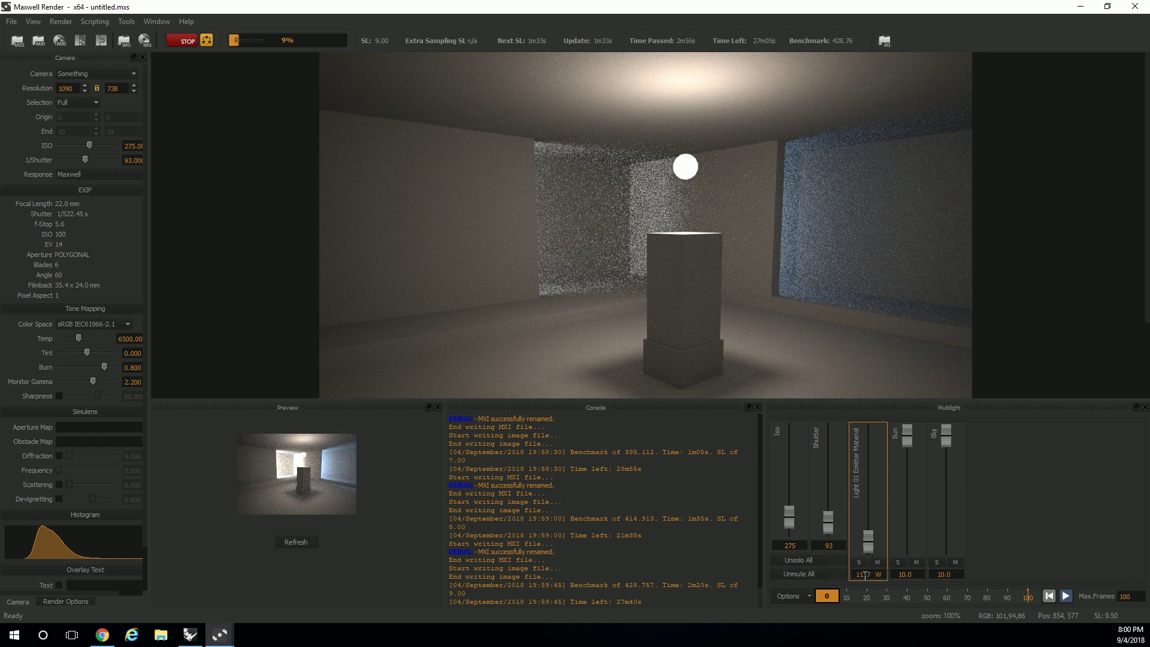
pyautogui.moveTo(84, 161)
pyautogui.mouseDown()
pyautogui.moveTo(108, 132)
pyautogui.moveTo(91, 147)
pyautogui.mouseUp()
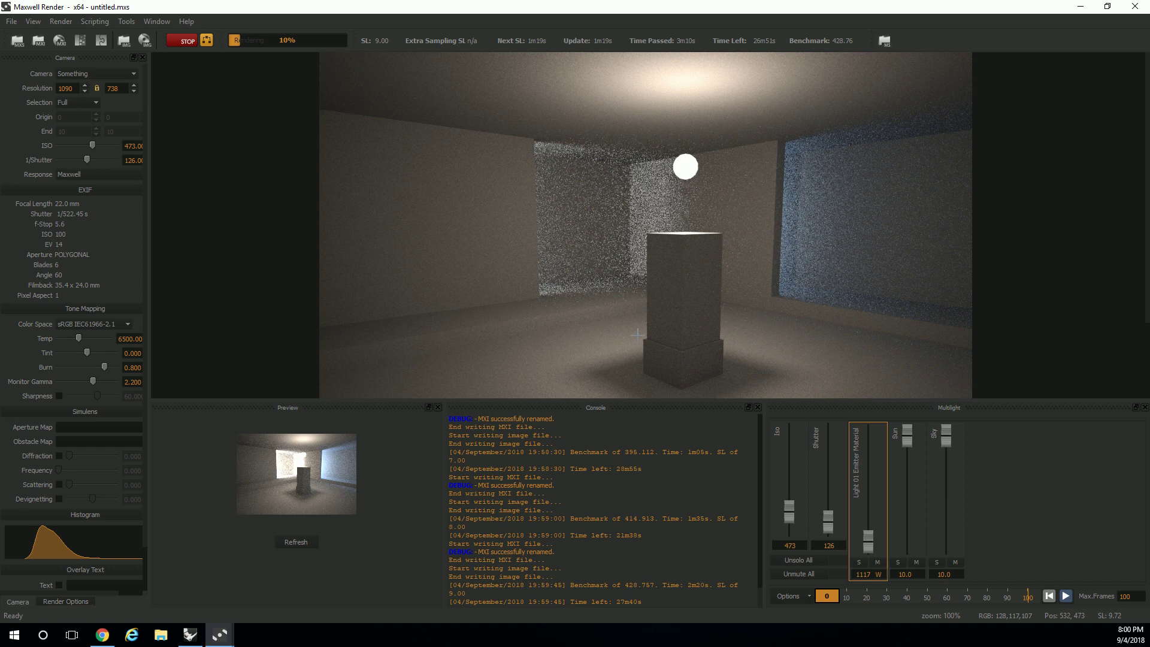
# Try the Sun at 0.6, return it to 10.0, and lower the Sky intensity to about 2.9
pyautogui.moveTo(907, 442); pyautogui.dragTo(908, 450)
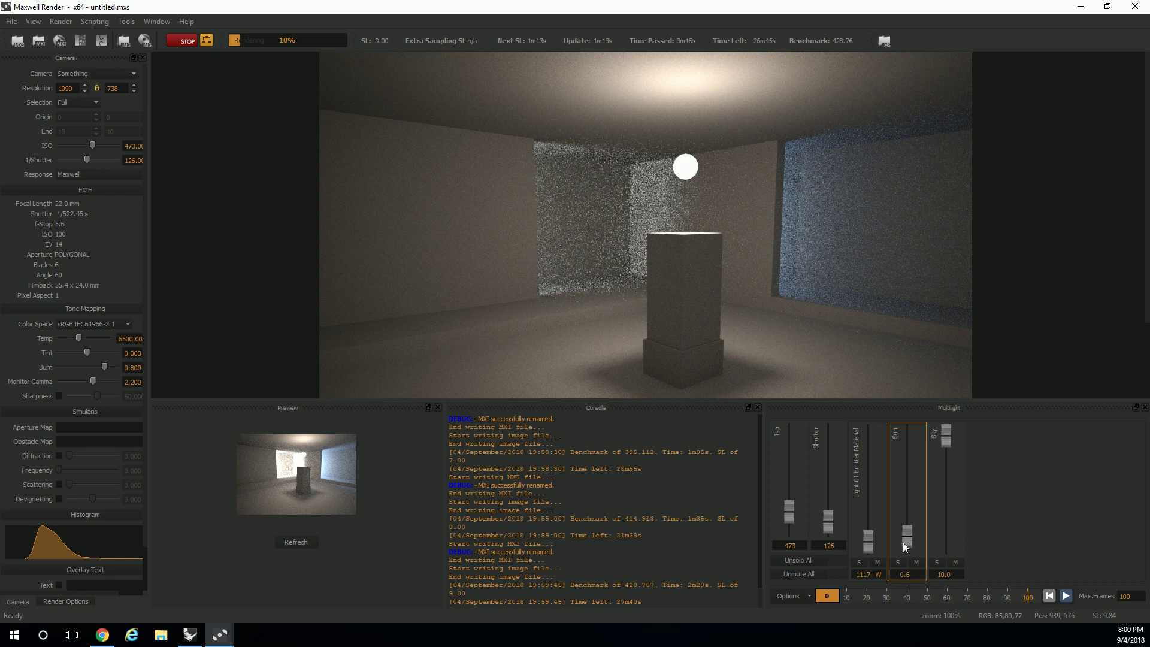
pyautogui.moveTo(906, 512); pyautogui.dragTo(949, 509)
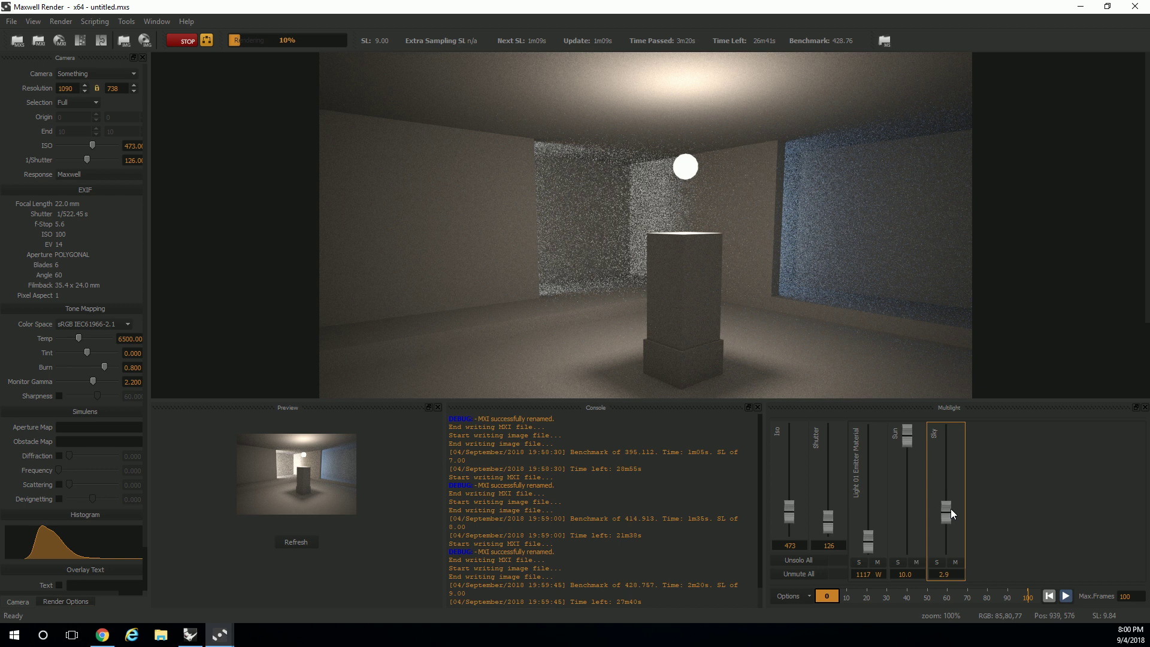